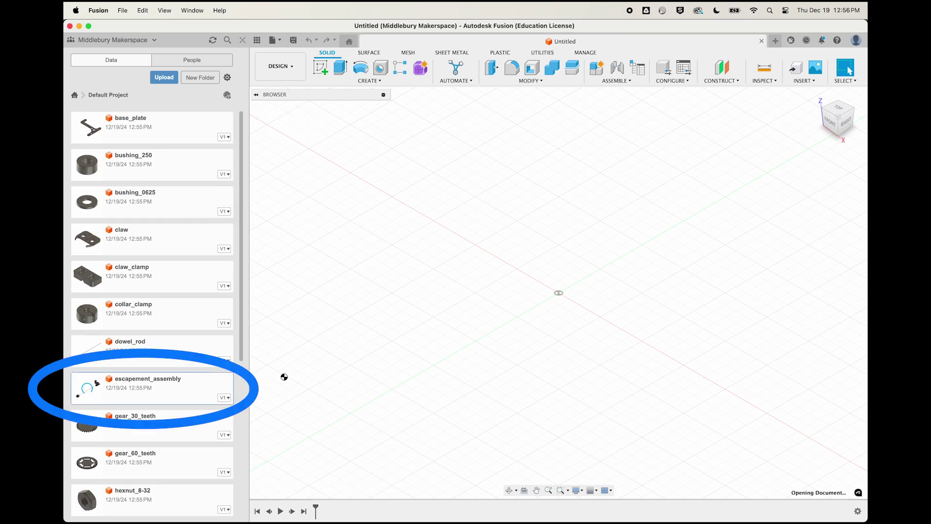
Step: Hide all joint symbols in the escapement assembly through the object visibility settings
mouse_move(603, 239)
shift+middle_down()
mouse_move(563, 264)
mouse_move(597, 307)
mouse_move(576, 253)
shift+middle_up()
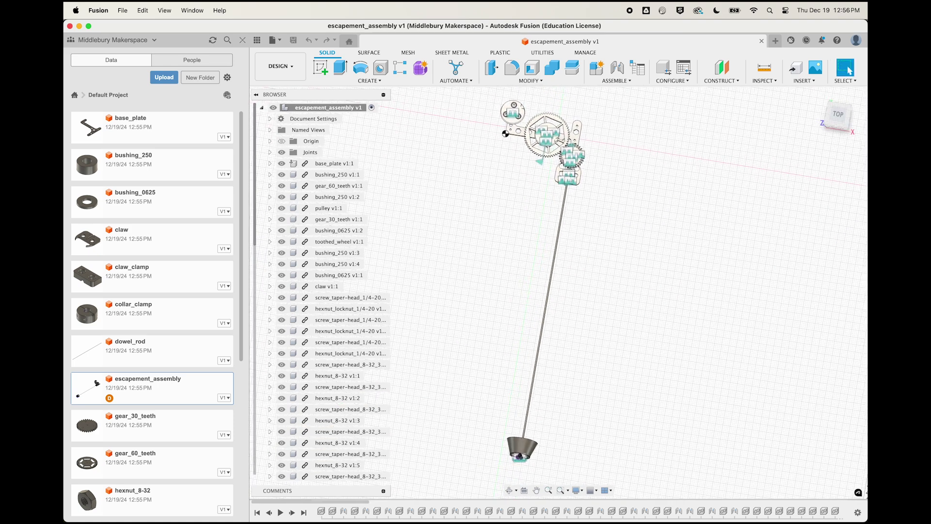
click(577, 491)
mouse_move(601, 449)
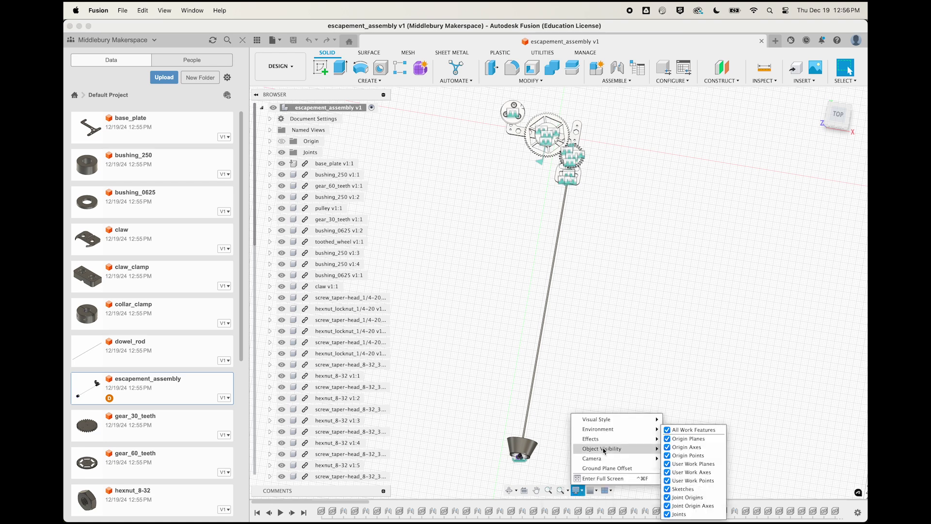
click(668, 514)
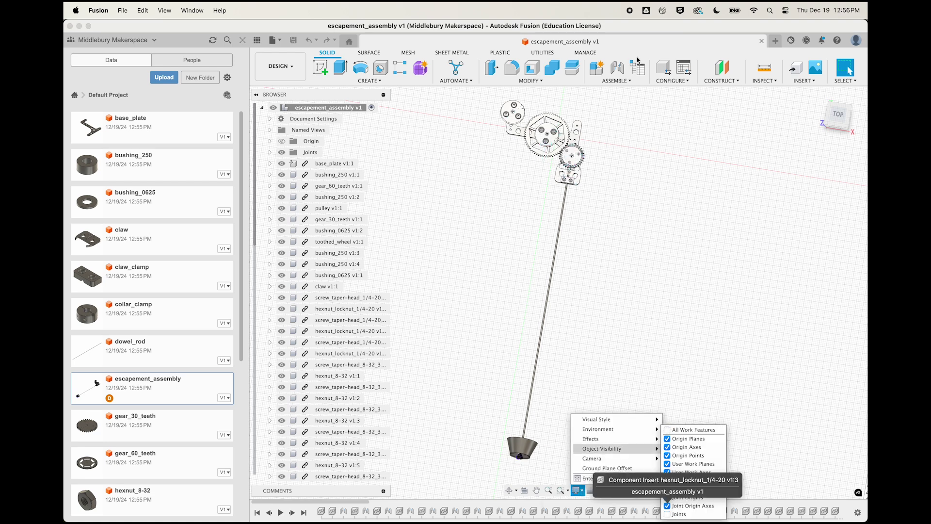
click(640, 267)
Step: Select the bushing under the claw and the base plate's edge to identify both components from the side
mouse_move(641, 266)
shift+middle_down()
mouse_move(634, 277)
mouse_move(618, 233)
mouse_move(617, 255)
mouse_move(609, 189)
mouse_move(610, 205)
mouse_move(599, 187)
mouse_move(536, 187)
mouse_move(530, 232)
shift+middle_up()
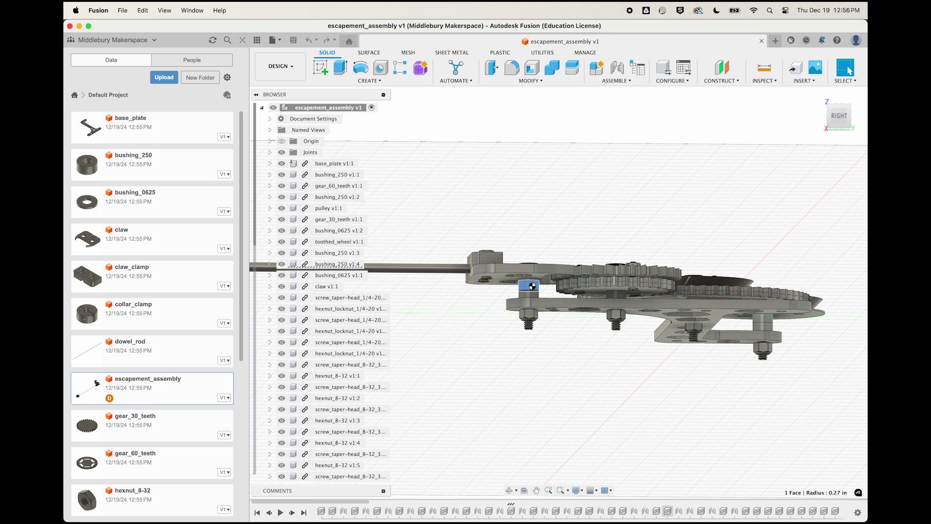
click(338, 266)
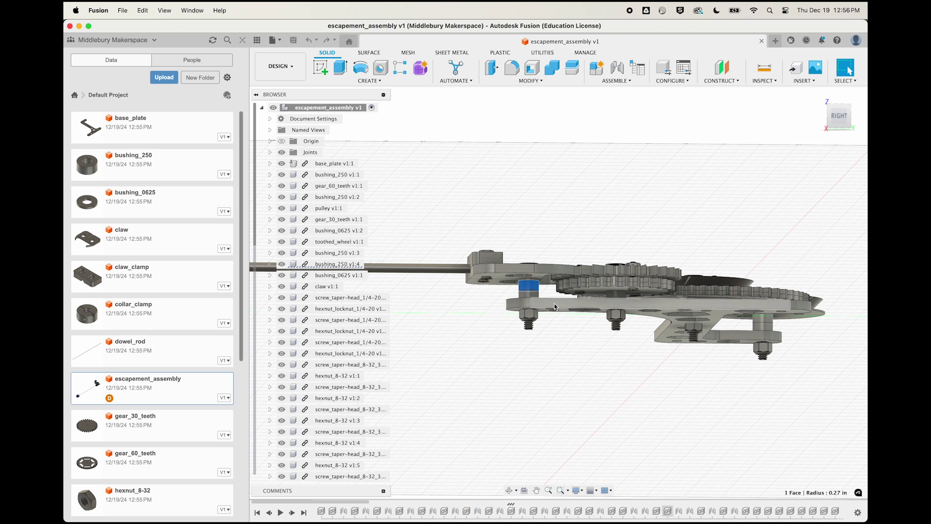
click(569, 305)
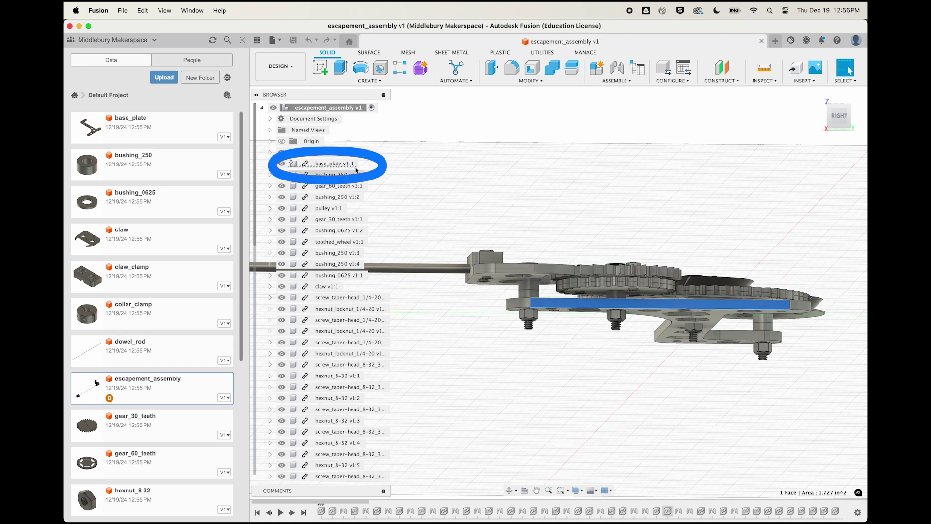
shift+middle_drag(508, 198, 512, 205)
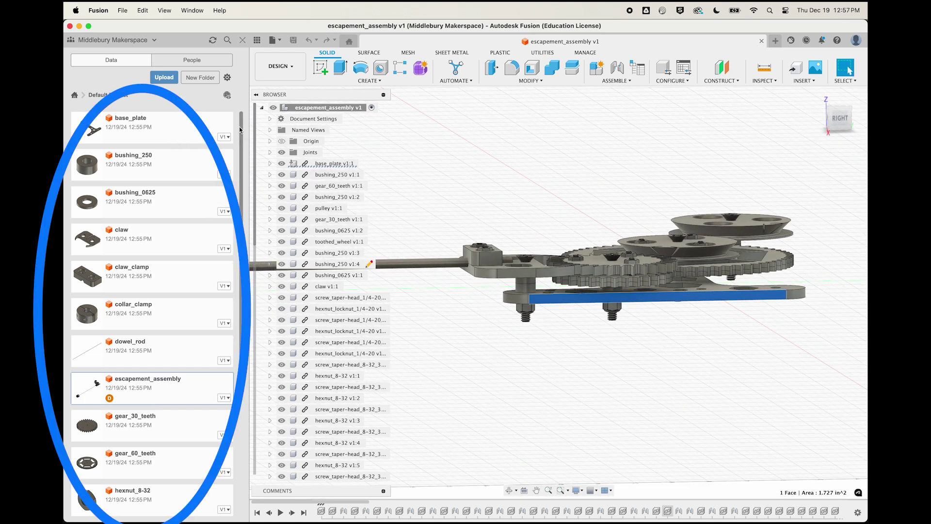
Step: Open the base_plate and bushing_250 parts from the project to examine their shapes
click(168, 131)
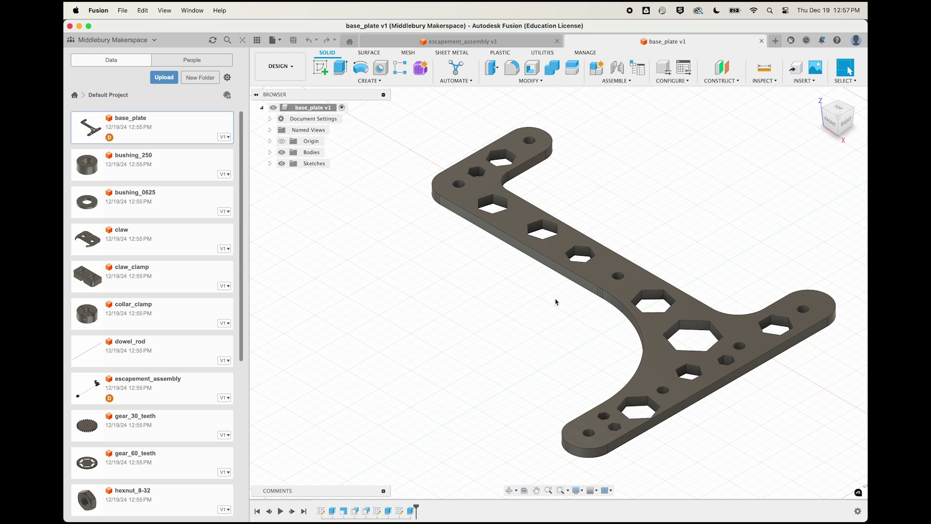
click(171, 171)
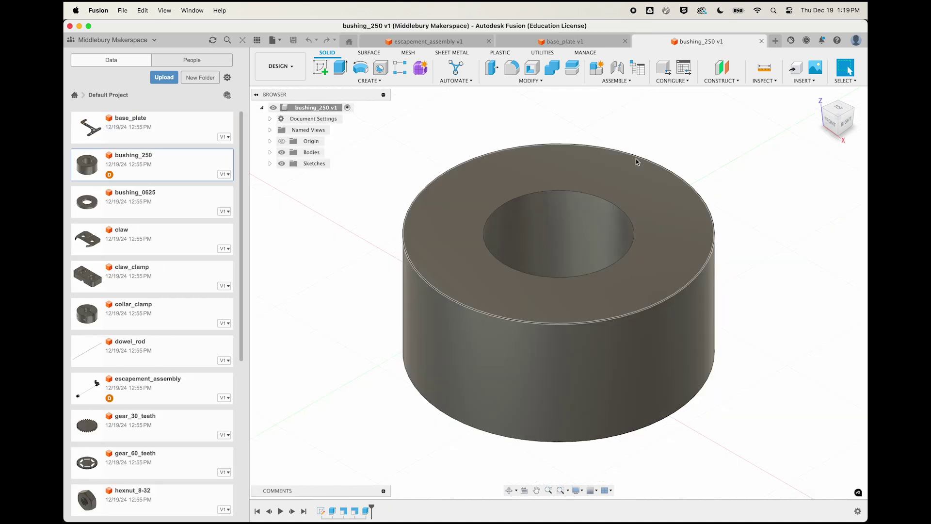
shift+middle_drag(749, 272, 730, 271)
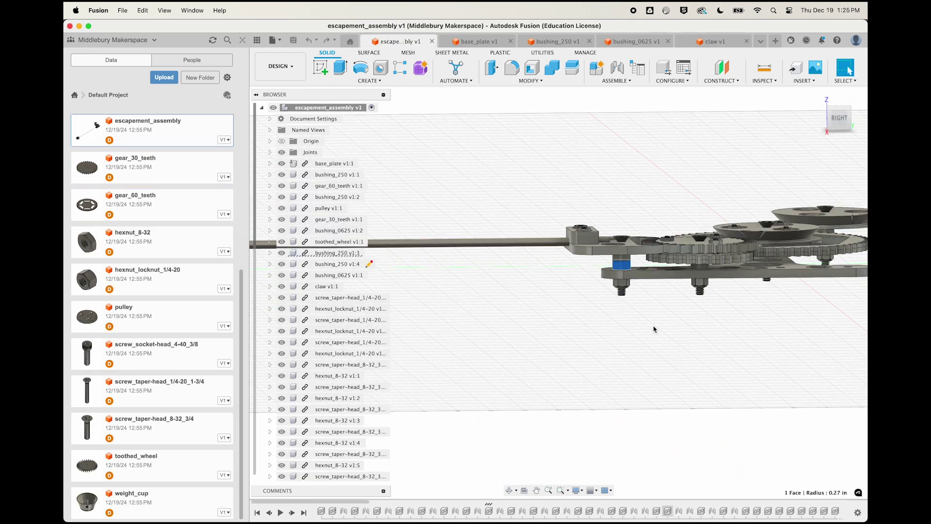
Step: Examine the stacked bushing_250 spacers between the base plate and the claw up close in the assembly
scroll(653, 330, up, 10)
shift+middle_drag(594, 316, 582, 301)
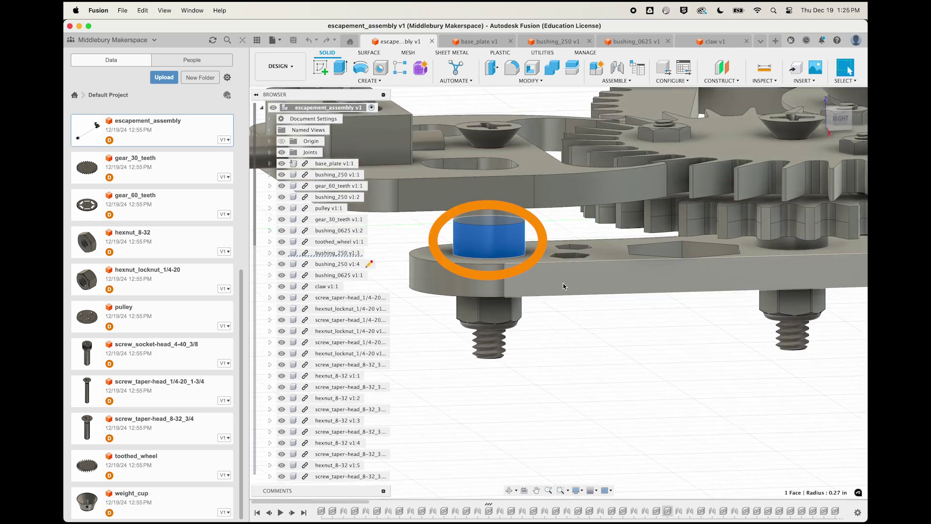
click(518, 217)
shift+middle_drag(570, 320, 585, 325)
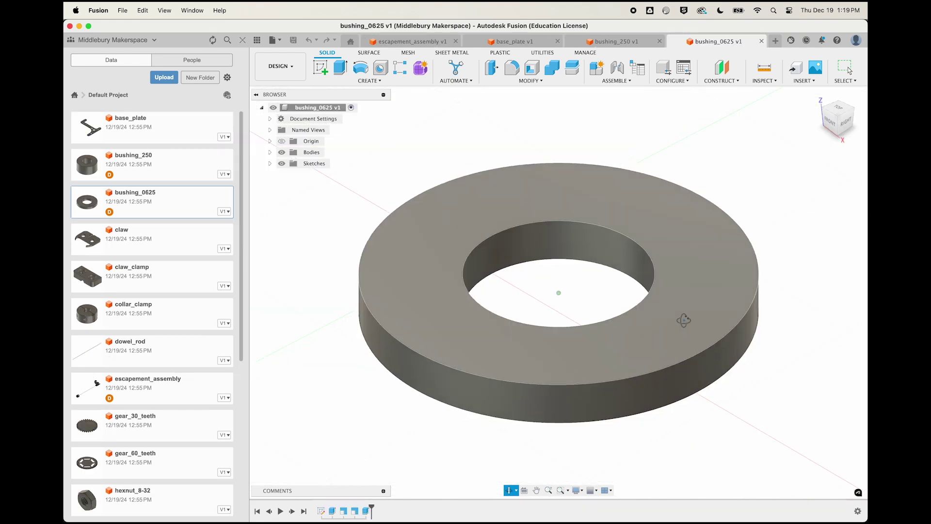
Step: Examine the bushing_0625 part and select the thin bushing between the 30-tooth gear and the toothed wheel
mouse_move(683, 317)
shift+middle_down()
mouse_move(684, 301)
mouse_move(689, 316)
shift+middle_up()
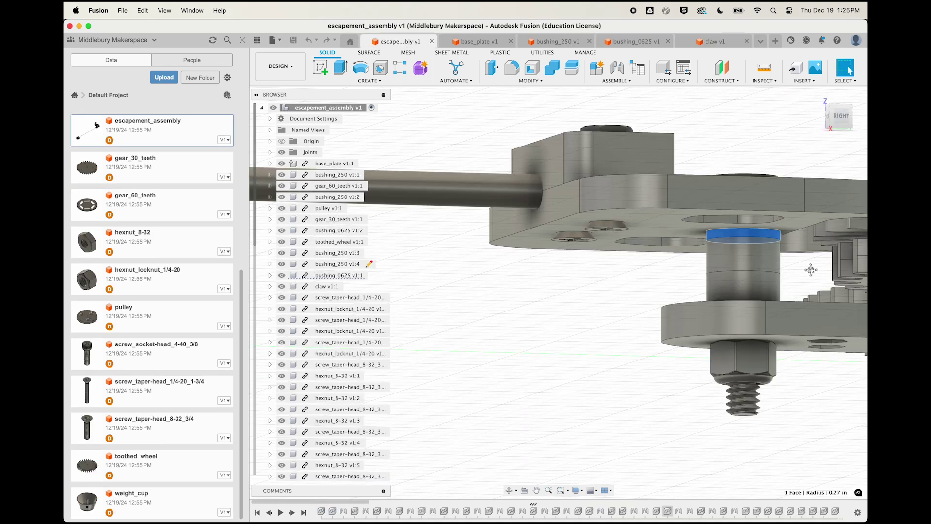
mouse_move(811, 269)
middle_down()
mouse_move(636, 288)
mouse_move(441, 287)
middle_up()
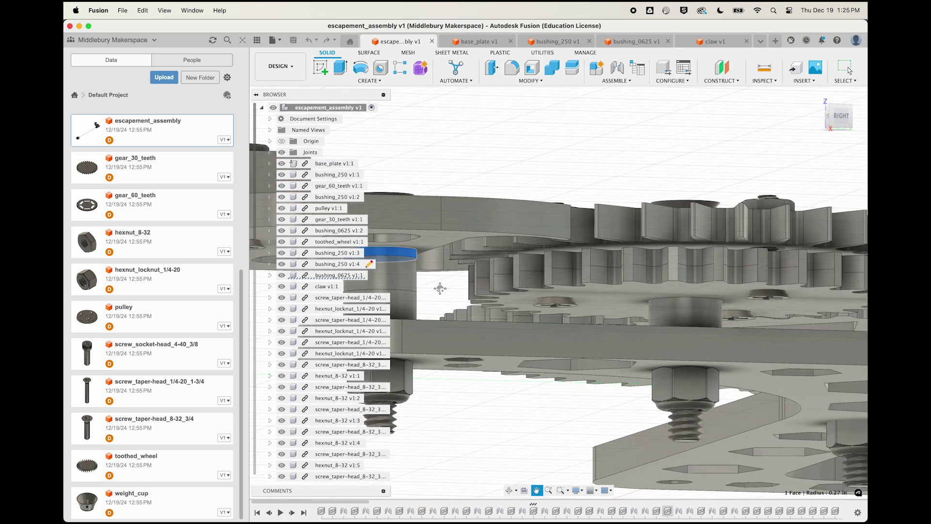
click(693, 315)
shift+middle_drag(692, 314, 659, 267)
key(Escape)
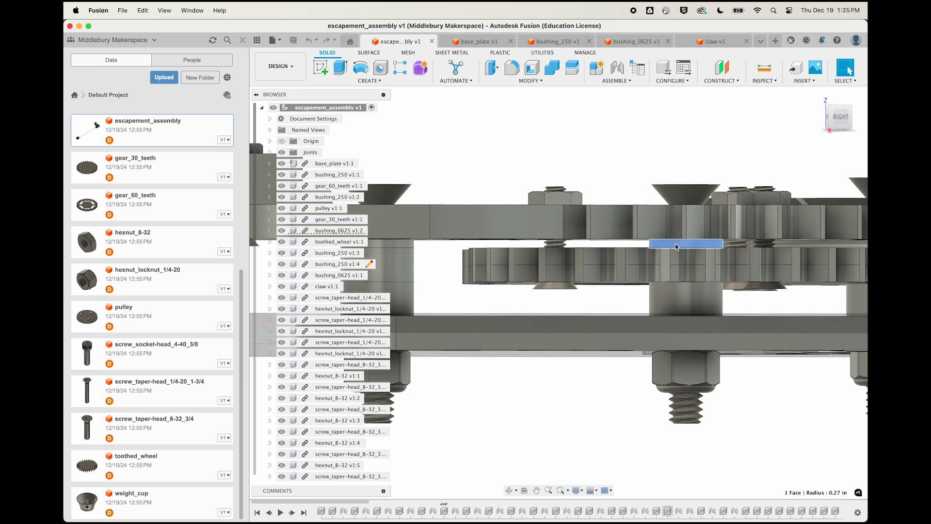
click(676, 244)
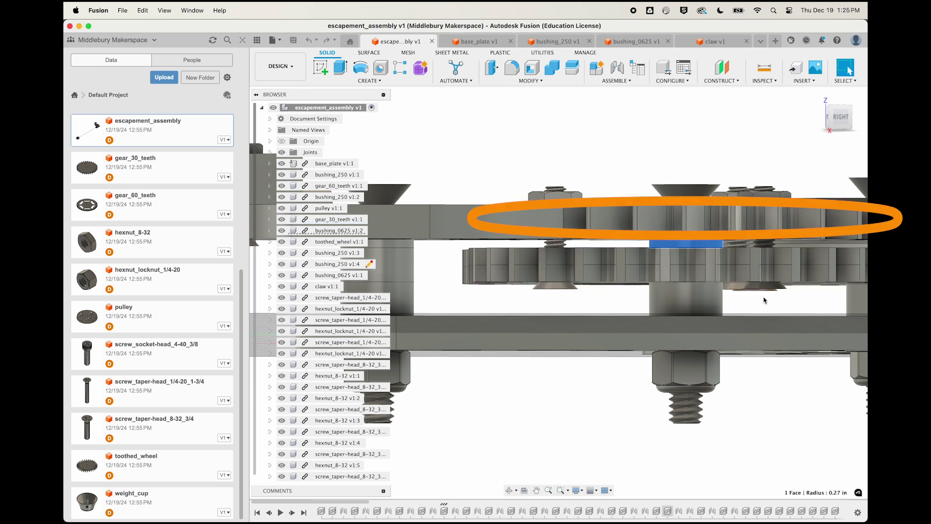
Step: Select the bushings supporting the 60-tooth gear and the outer pulley, and examine how they sit on the base plate
middle_drag(780, 307, 627, 296)
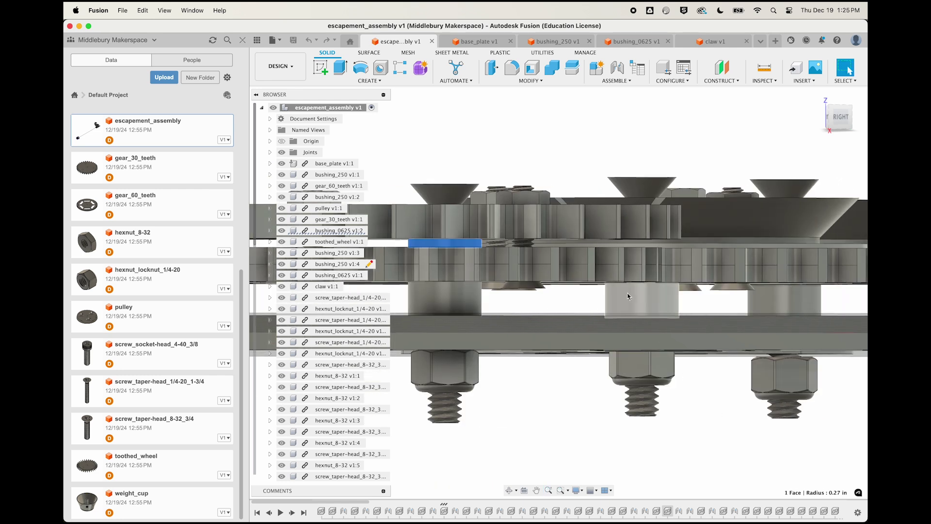
click(642, 306)
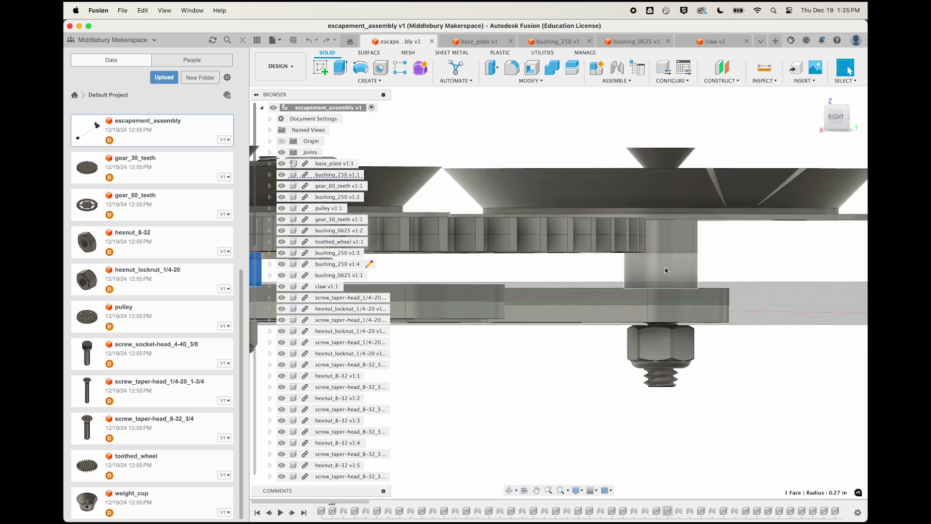
click(666, 267)
middle_drag(763, 261, 717, 288)
scroll(713, 288, down, 6)
shift+middle_drag(542, 324, 569, 338)
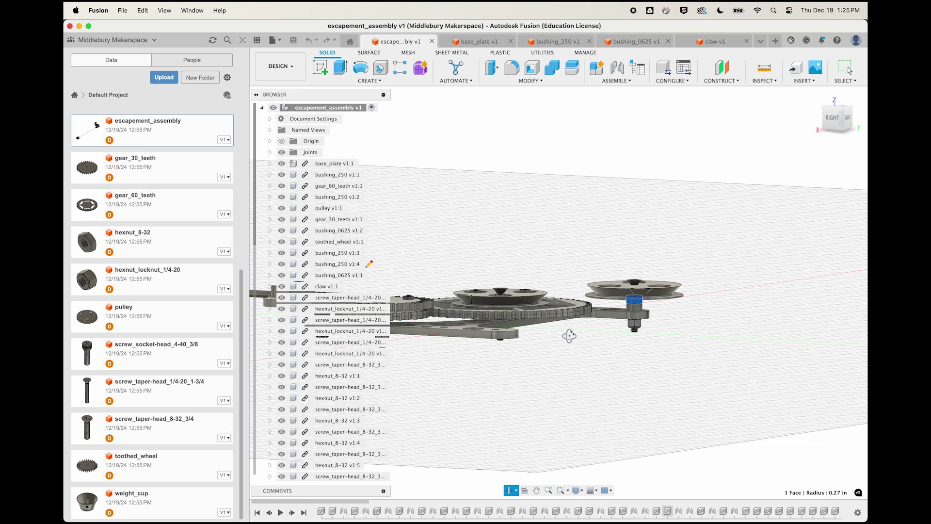
shift+middle_drag(569, 336, 767, 347)
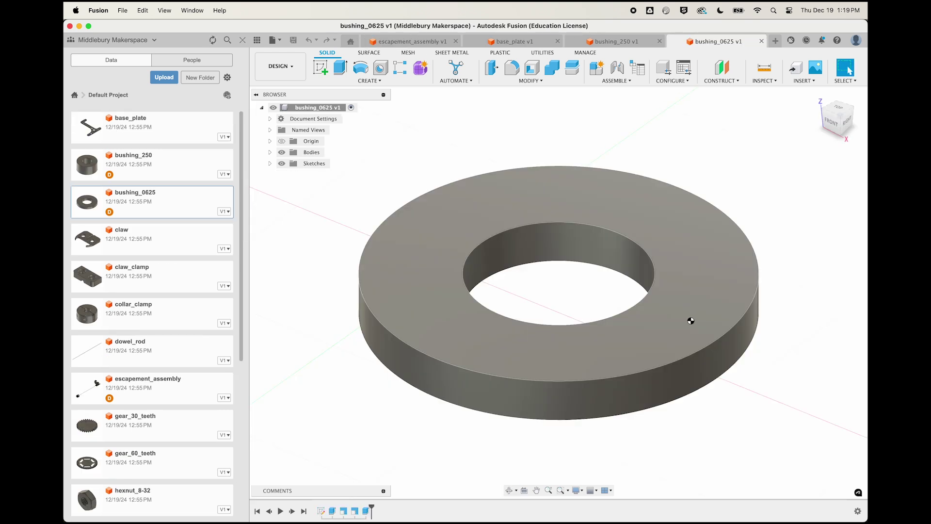
Step: Open the claw part, and select the head of the claw's pivot screw in the assembly
click(178, 245)
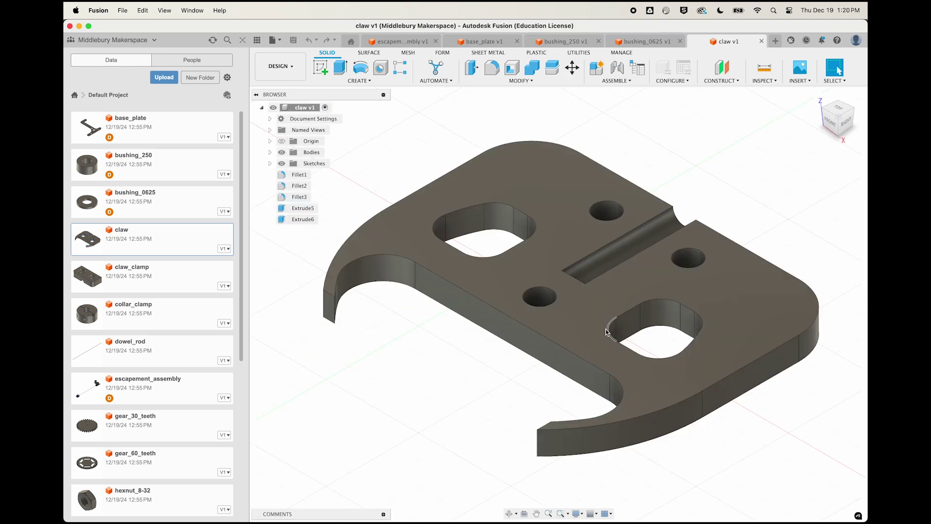
mouse_move(606, 332)
shift+middle_down()
mouse_move(602, 309)
mouse_move(615, 319)
mouse_move(602, 322)
mouse_move(604, 335)
shift+middle_up()
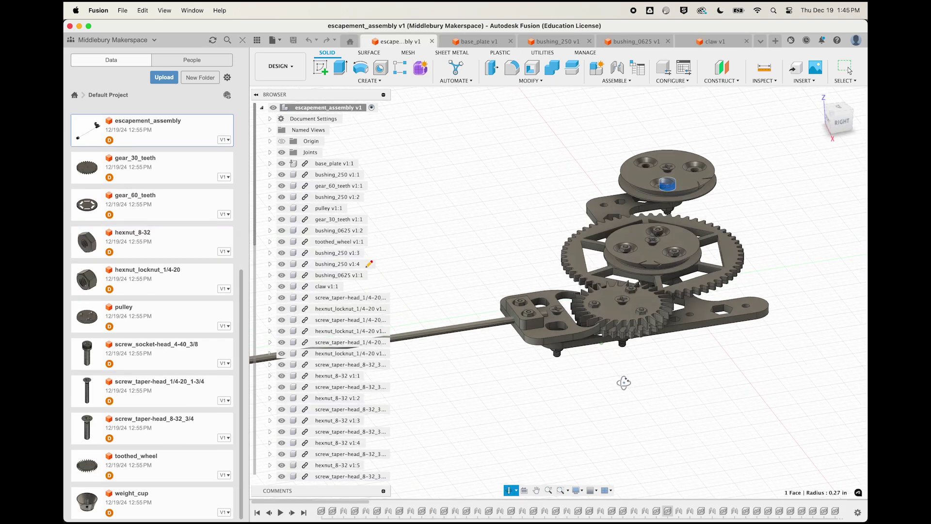
shift+middle_drag(624, 383, 680, 427)
scroll(570, 368, up, 5)
shift+middle_drag(616, 349, 598, 323)
click(513, 273)
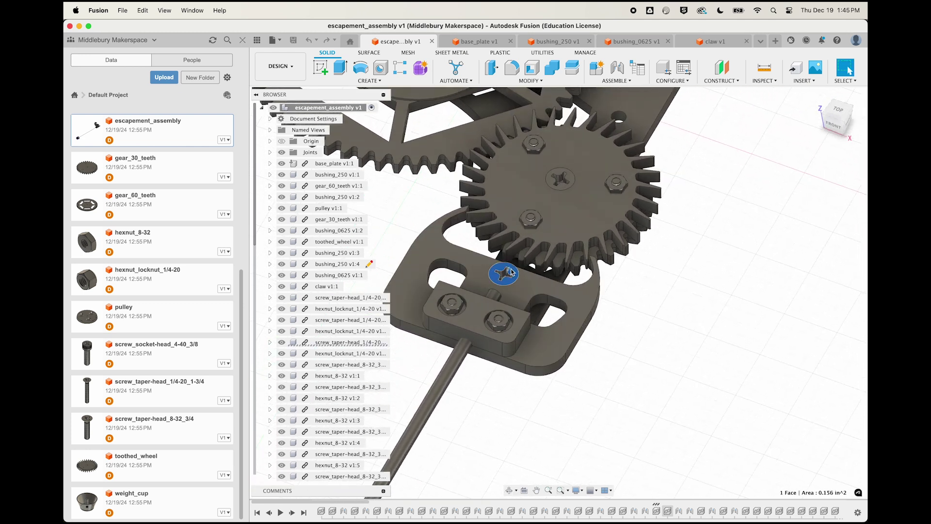
Step: Examine the claw's pivot screw from the side and select the hexnut_locknut_1/4-20 component holding it
shift+middle_drag(664, 382, 624, 336)
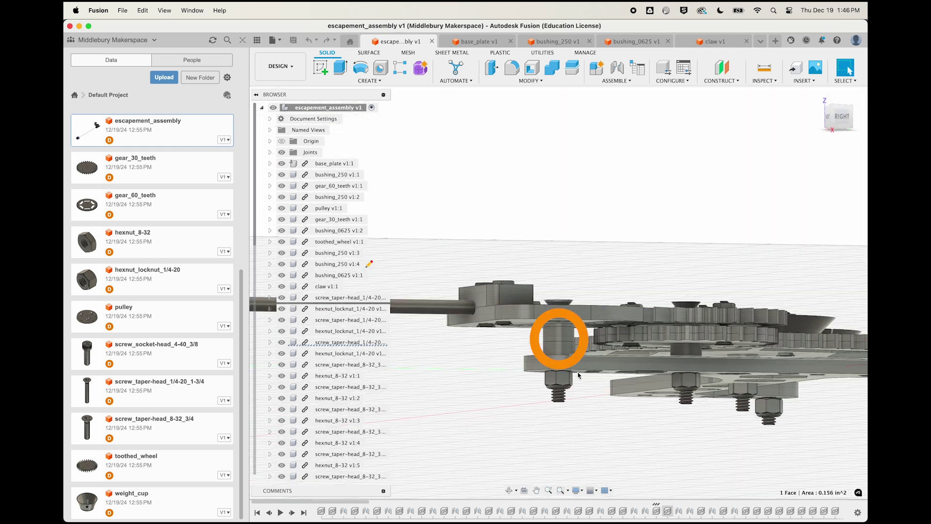
click(558, 394)
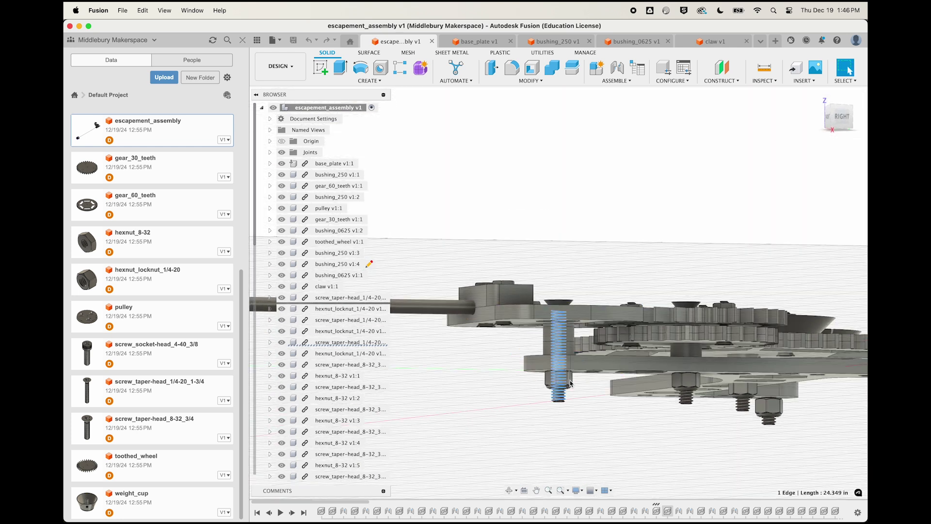
click(571, 384)
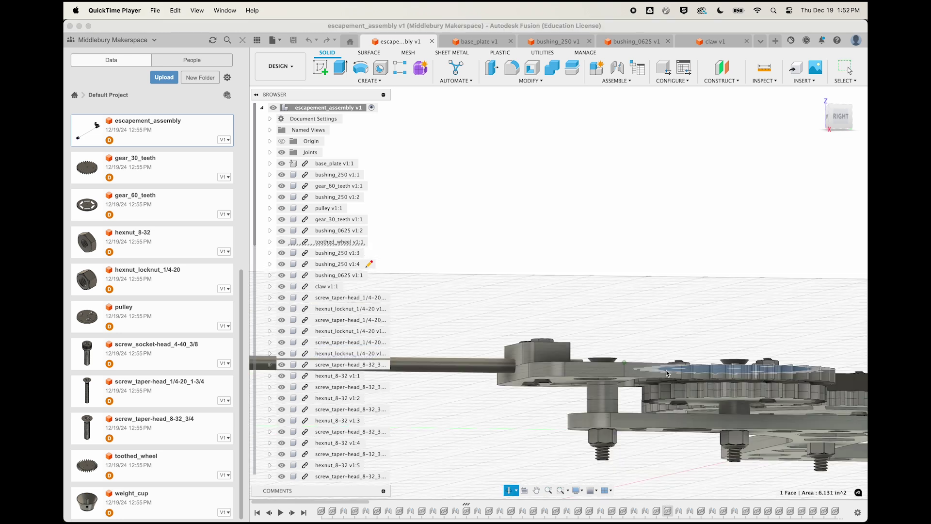
click(610, 440)
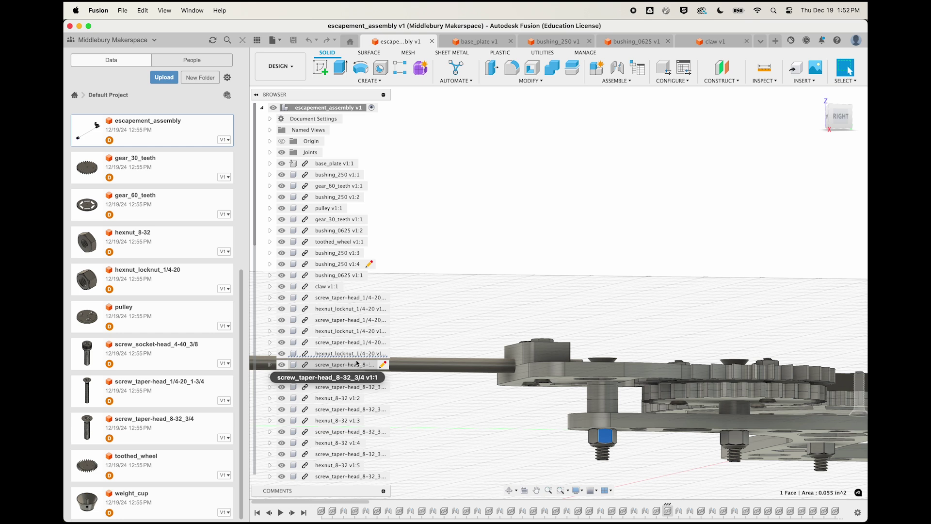
click(310, 356)
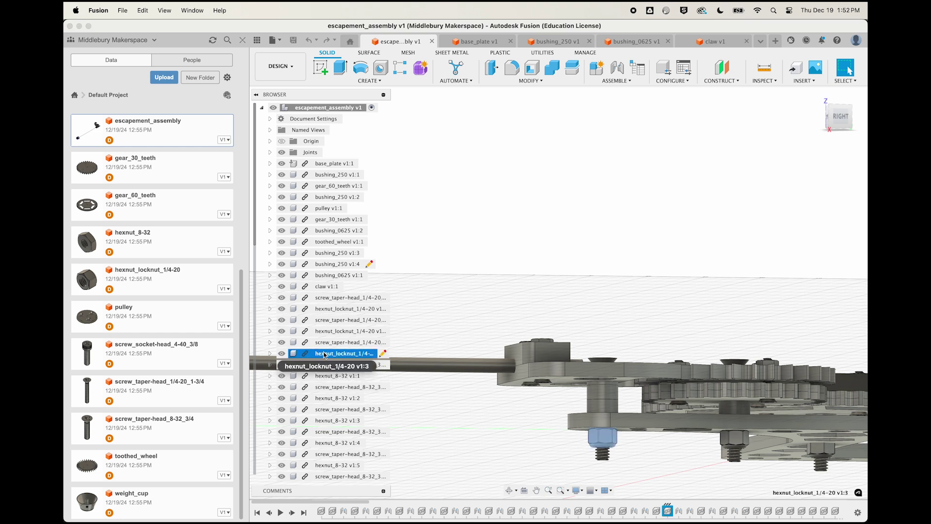